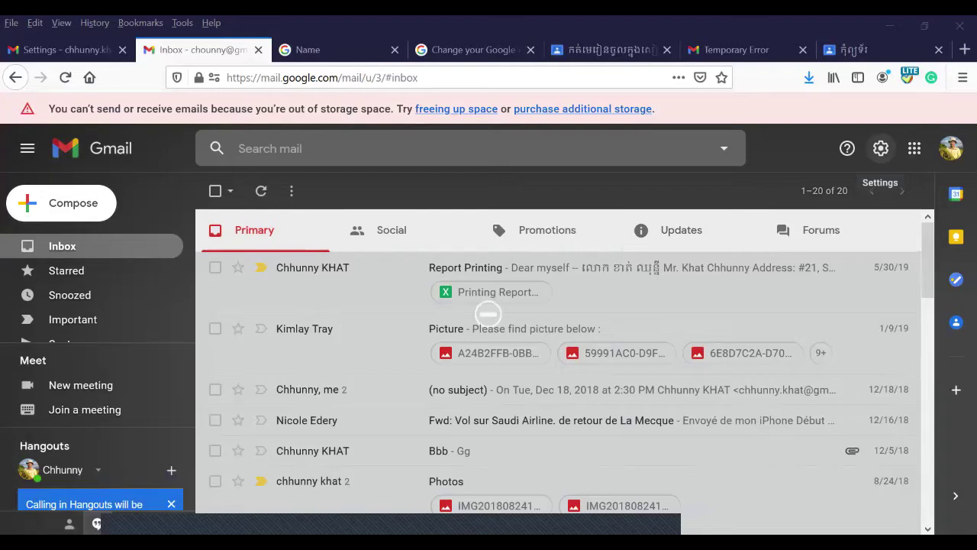
- Go to the full Gmail settings and open the other Google Account settings from Accounts and Import
{"action": "left_click", "coordinate": [880, 148]}
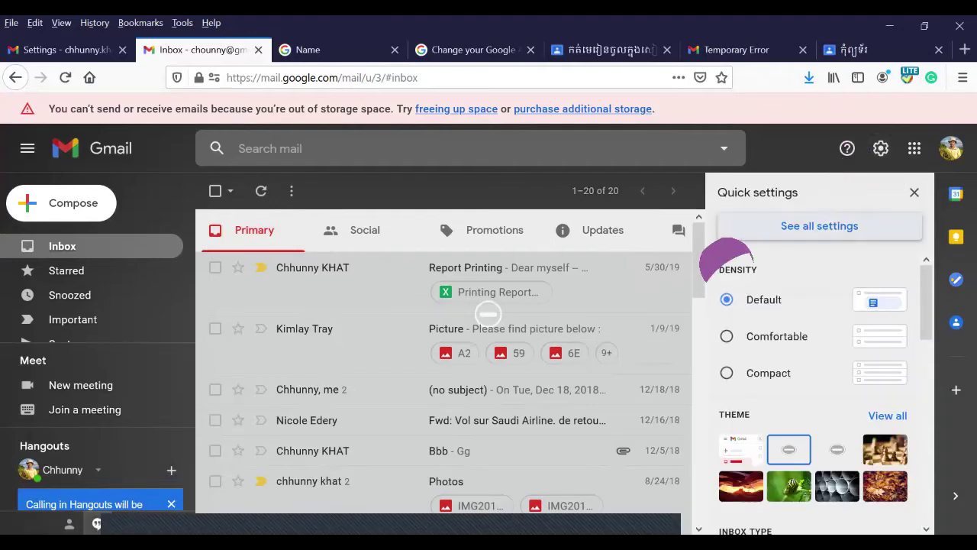
{"action": "left_click", "coordinate": [819, 226]}
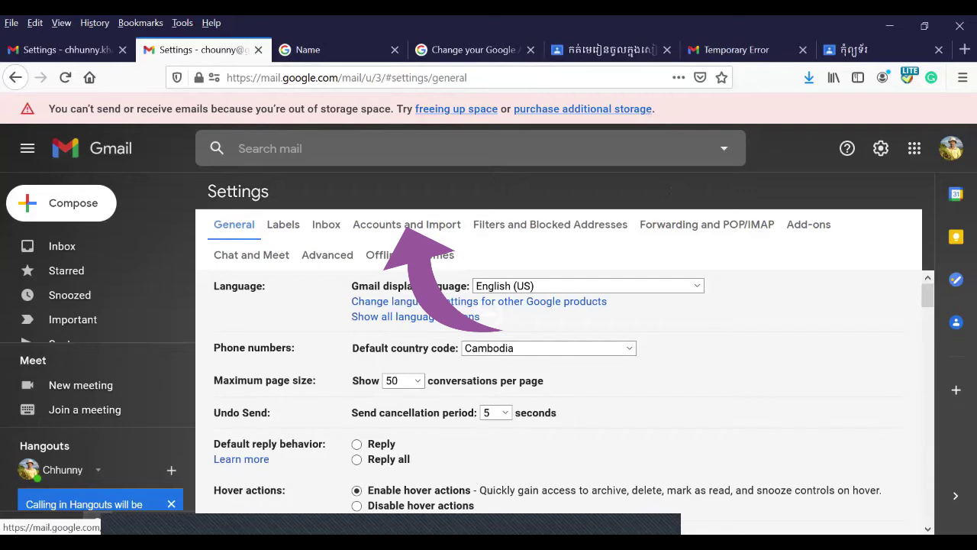
{"action": "left_click", "coordinate": [406, 224]}
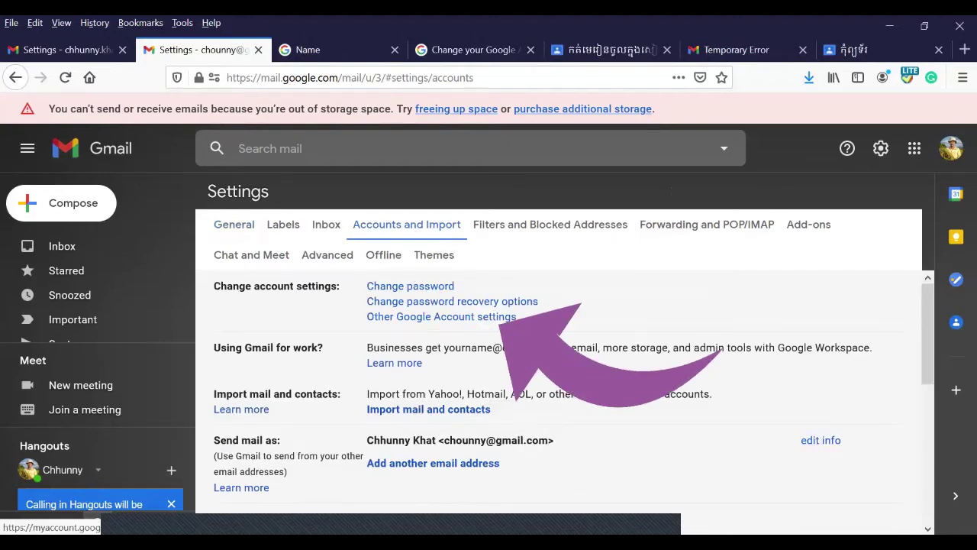
{"action": "left_click", "coordinate": [442, 316]}
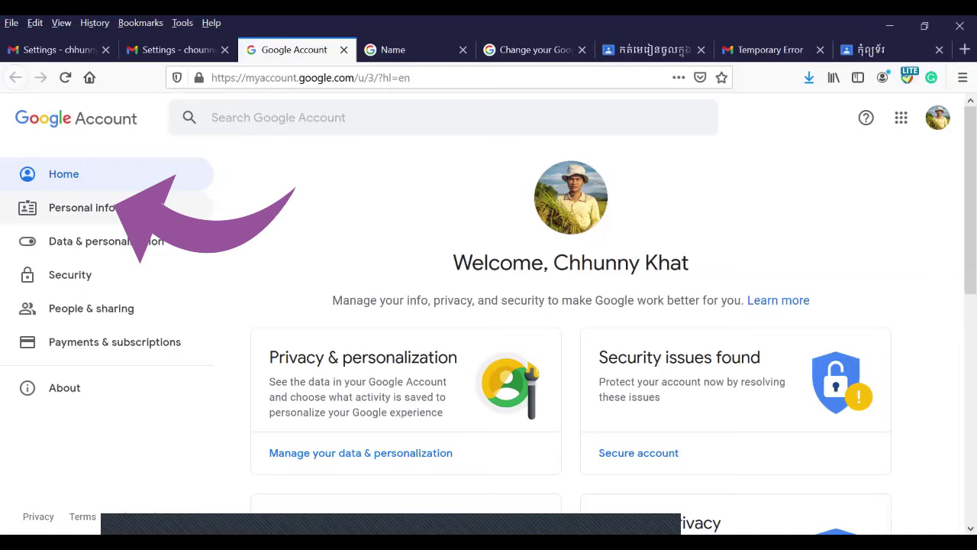
- Check the signed-in account's details in Personal info and open the Name entry for editing
{"action": "left_click", "coordinate": [81, 208]}
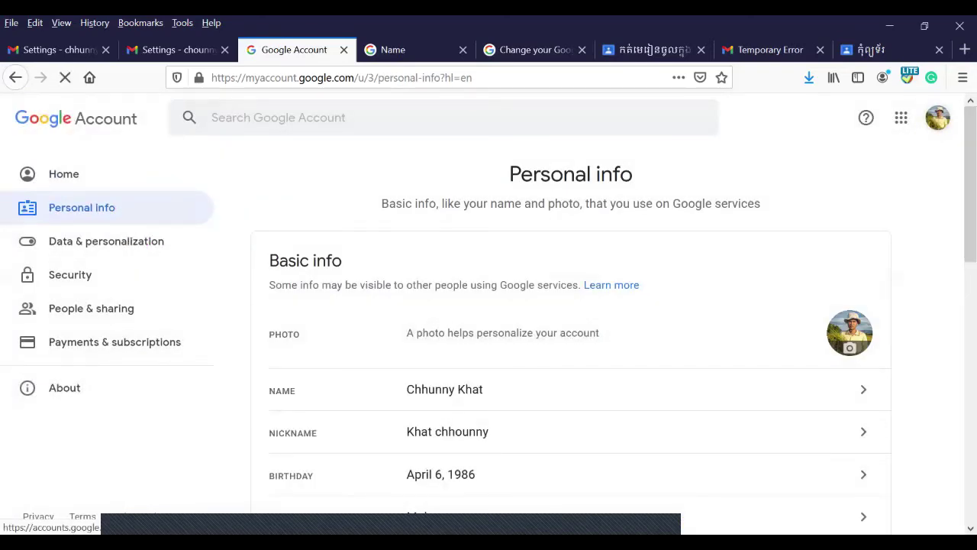
{"action": "left_click", "coordinate": [937, 117]}
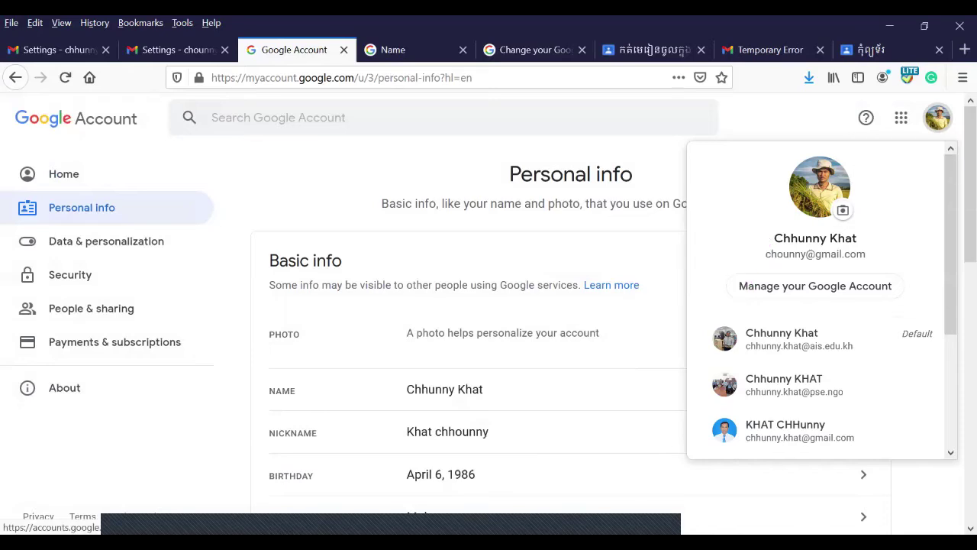
{"action": "left_click", "coordinate": [938, 118]}
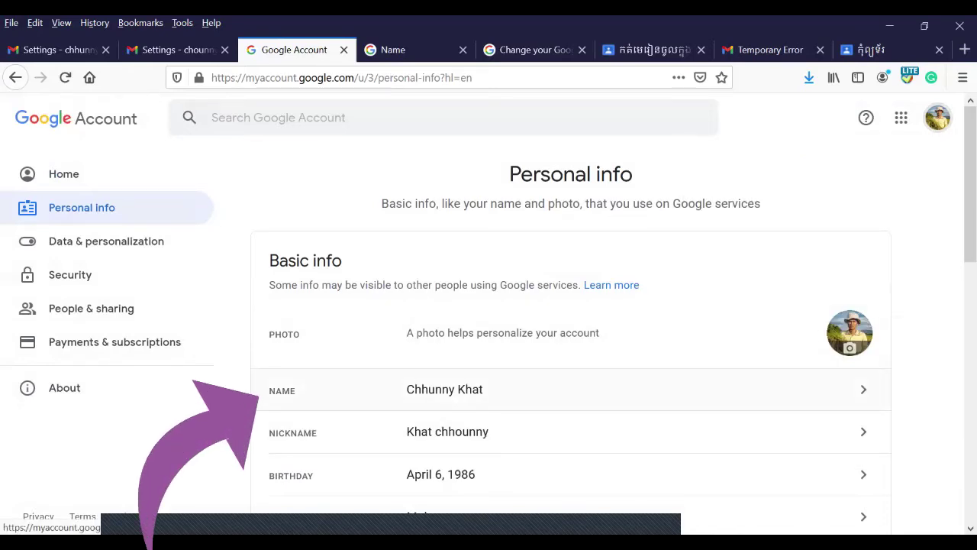
{"action": "left_click", "coordinate": [444, 390]}
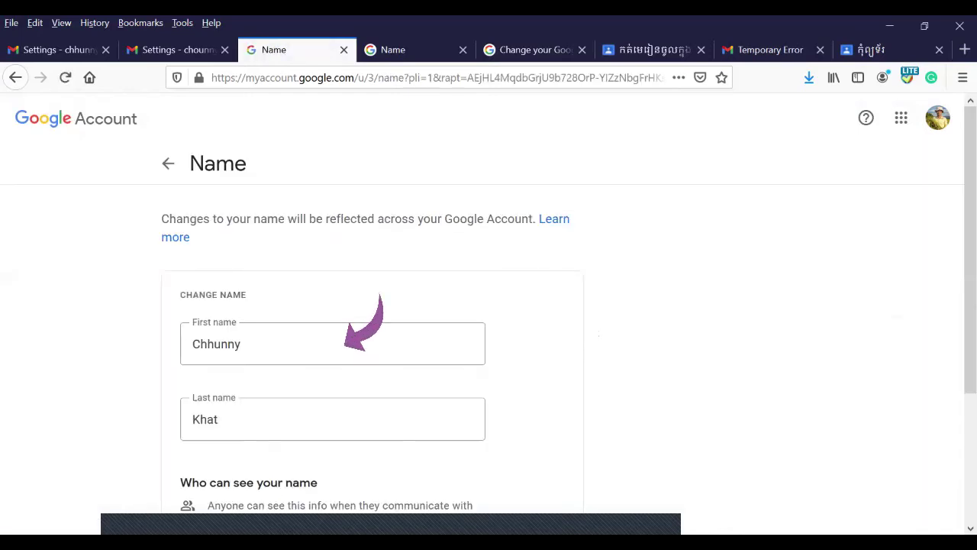
- Replace the account's first name with the new first name in capital letters
{"action": "left_click", "coordinate": [242, 344]}
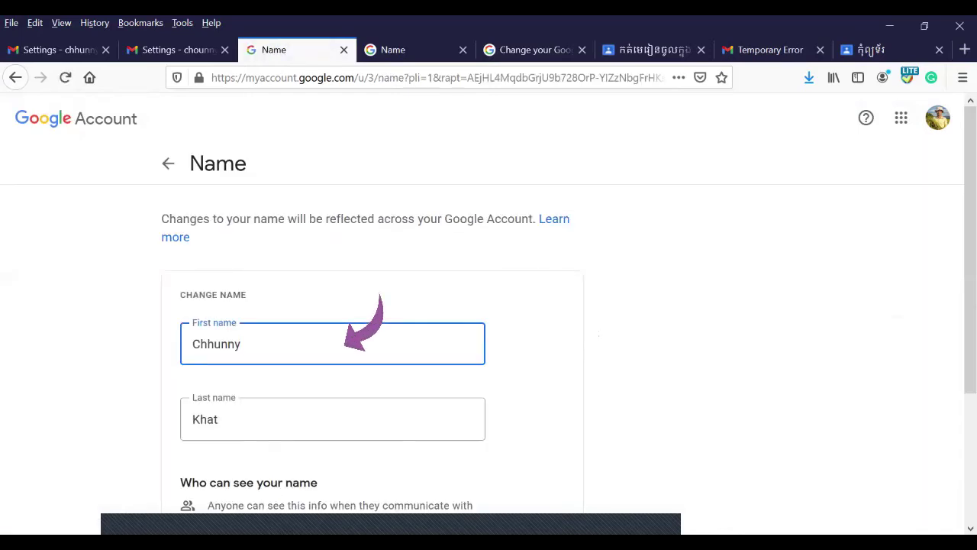
{"action": "key", "text": "shift+Left"}
{"action": "key", "text": "shift+Left"}
{"action": "key", "text": "shift+Left"}
{"action": "key", "text": "shift+Left"}
{"action": "key", "text": "shift+Left"}
{"action": "key", "text": "shift+Left"}
{"action": "key", "text": "shift+Left"}
{"action": "key", "text": "BackSpace"}
{"action": "type", "text": "k"}
{"action": "key", "text": "BackSpace"}
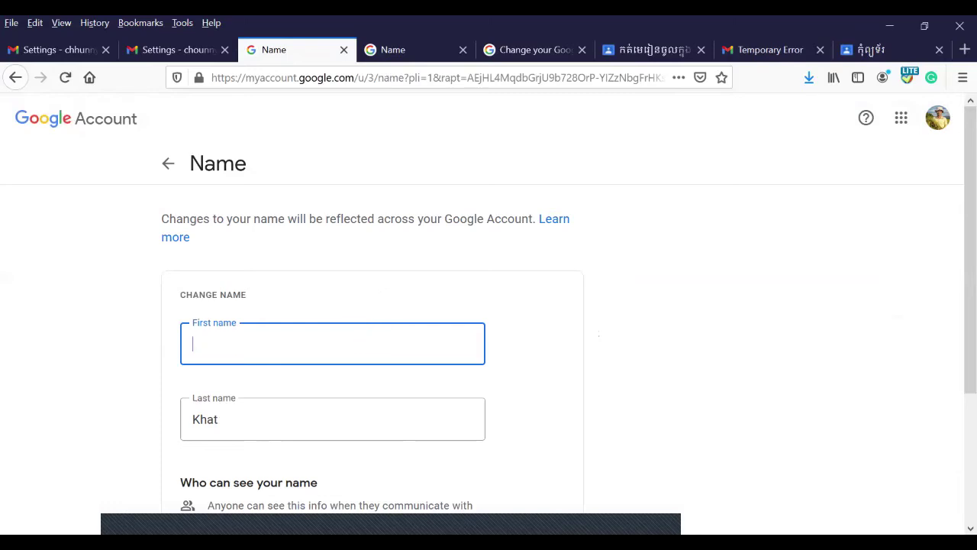
{"action": "type", "text": "k"}
{"action": "key", "text": "BackSpace"}
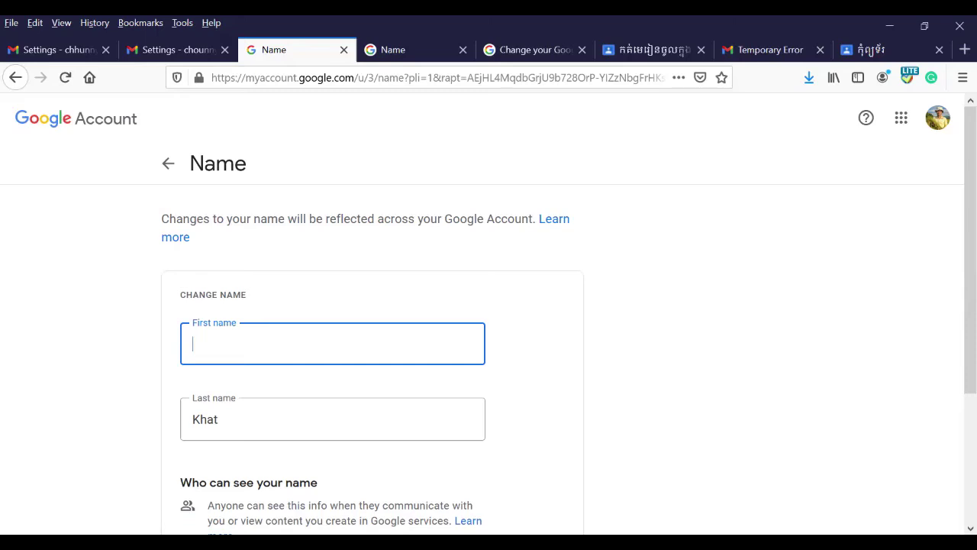
{"action": "type", "text": "KHAT"}
- Replace the last name with the new last name and save the account name change
{"action": "left_click", "coordinate": [221, 419]}
{"action": "key", "text": "BackSpace"}
{"action": "key", "text": "BackSpace"}
{"action": "key", "text": "BackSpace"}
{"action": "key", "text": "BackSpace"}
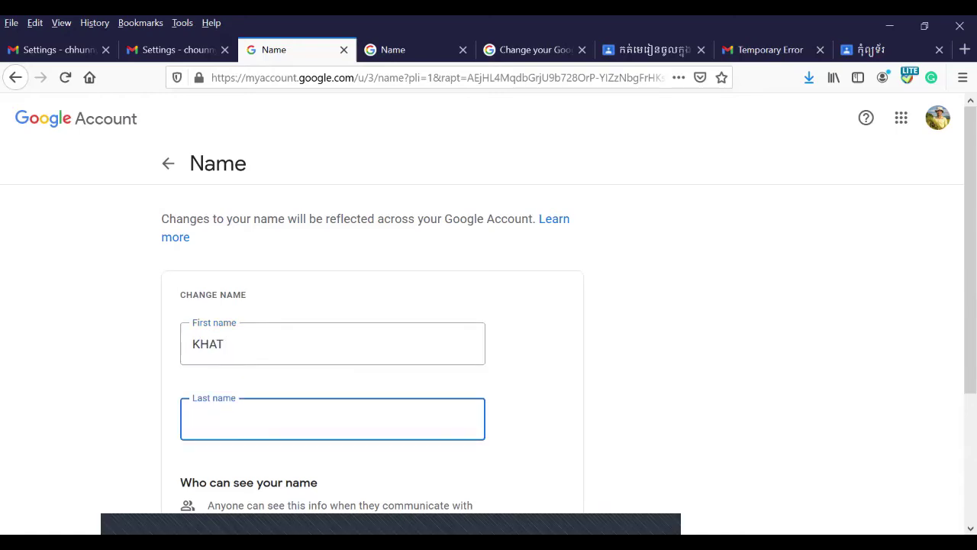
{"action": "type", "text": "CHHunny"}
{"action": "scroll", "coordinate": [489, 305], "scroll_direction": "down", "scroll_amount": 2}
{"action": "left_click", "coordinate": [455, 421]}
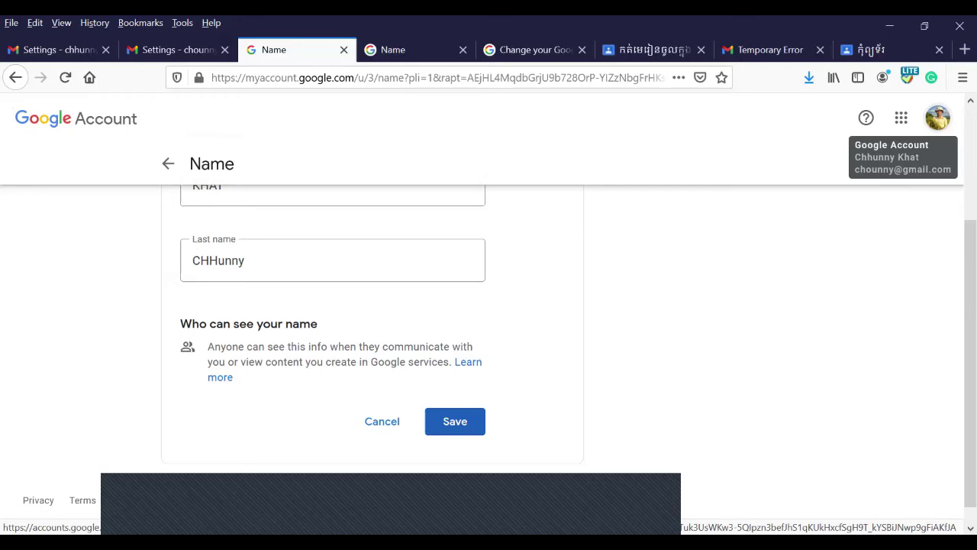
- Check the name on the account card and read the Name details in the linked help article
{"action": "left_click", "coordinate": [937, 117]}
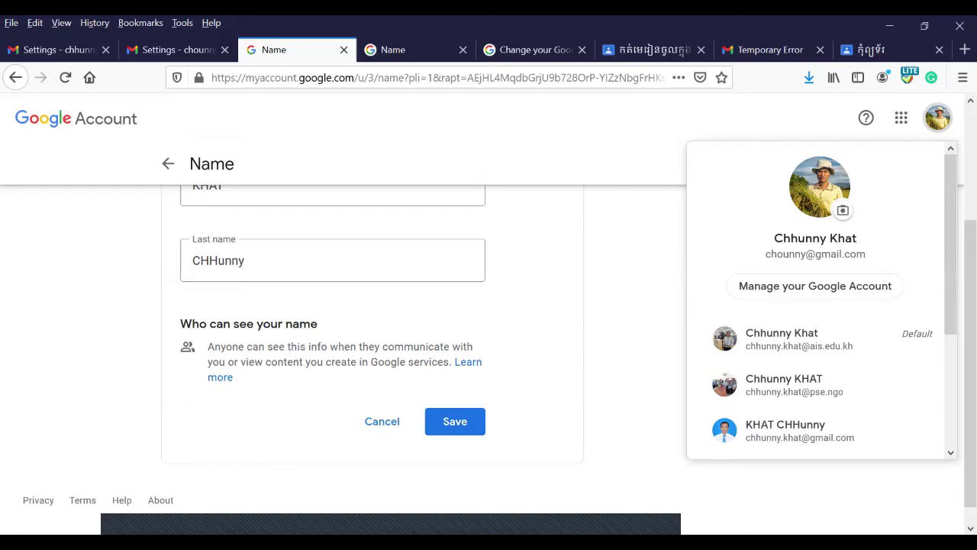
{"action": "scroll", "coordinate": [343, 344], "scroll_direction": "up", "scroll_amount": 4}
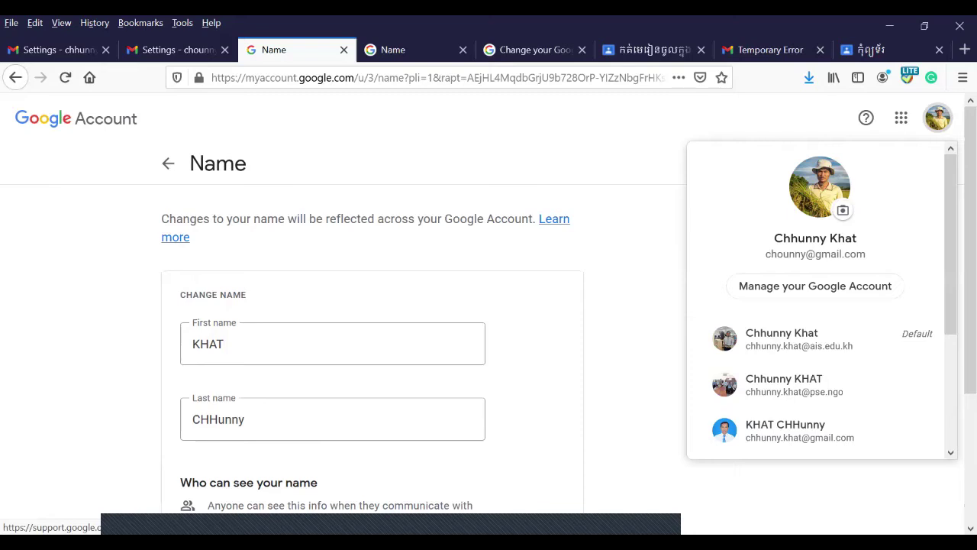
{"action": "left_click", "coordinate": [554, 219]}
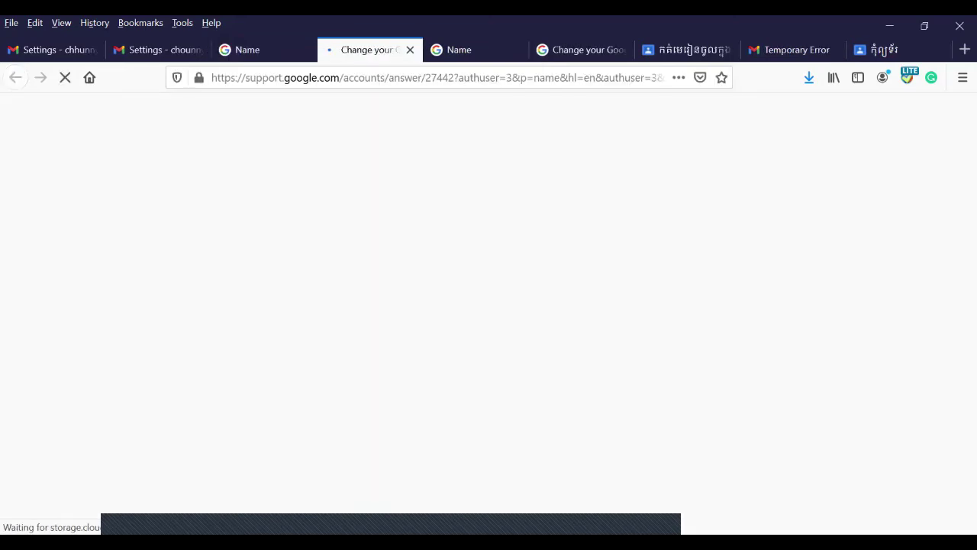
{"action": "scroll", "coordinate": [232, 343], "scroll_direction": "down", "scroll_amount": 5}
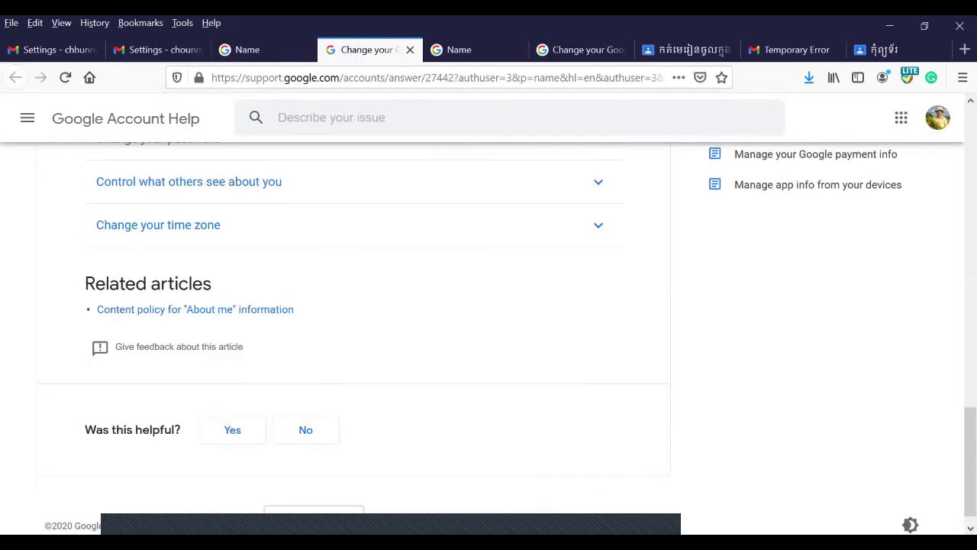
{"action": "left_click", "coordinate": [232, 408]}
{"action": "scroll", "coordinate": [352, 321], "scroll_direction": "up", "scroll_amount": 10}
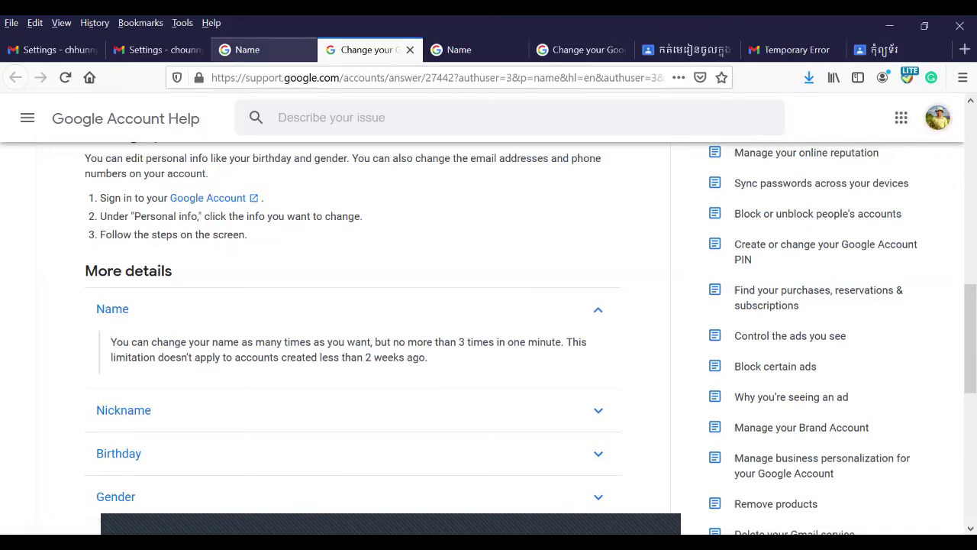
{"action": "scroll", "coordinate": [351, 305], "scroll_direction": "up", "scroll_amount": 10}
- Recheck the account card from the Name page and review the help article's instructions for editing the name
{"action": "left_click", "coordinate": [247, 49]}
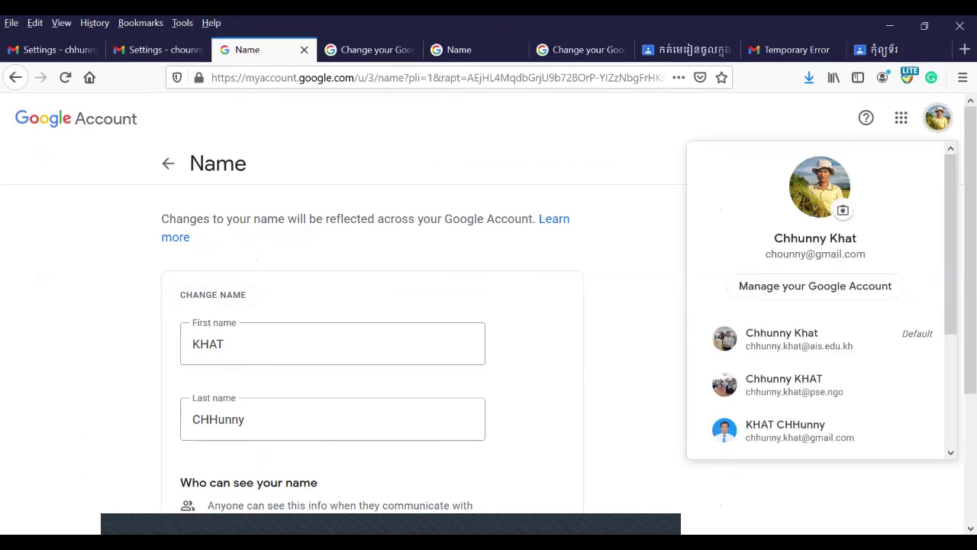
{"action": "left_click", "coordinate": [937, 117]}
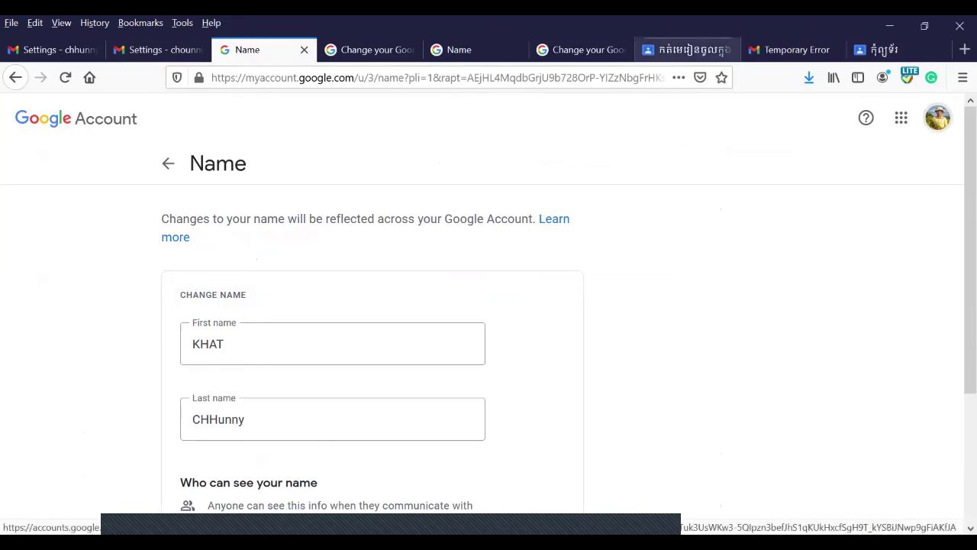
{"action": "left_click", "coordinate": [937, 117]}
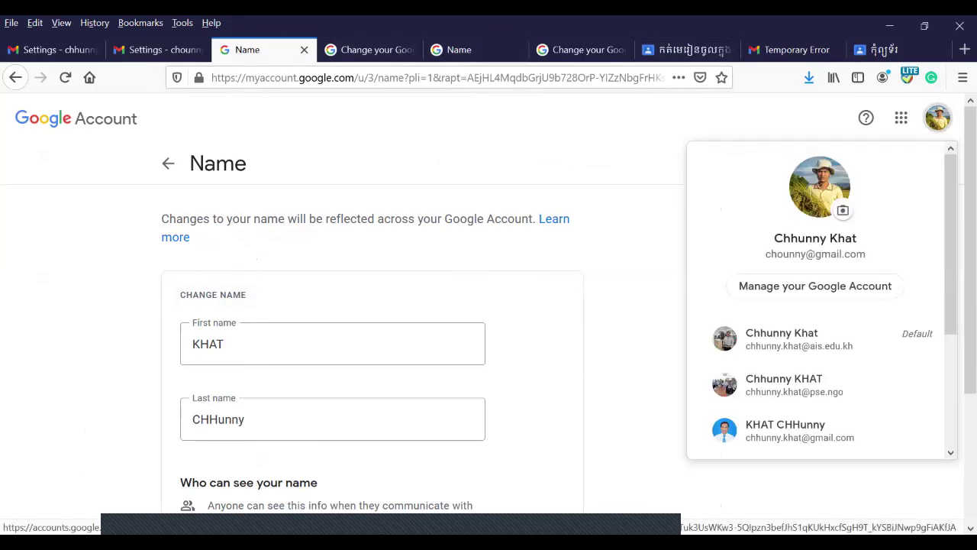
{"action": "key", "text": "ctrl+Tab"}
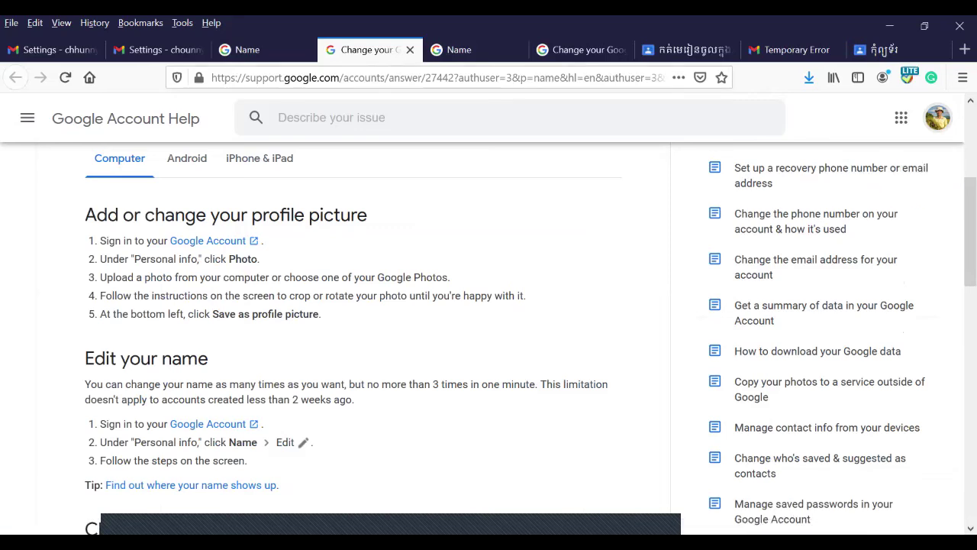
{"action": "key", "text": "ctrl+shift+Tab"}
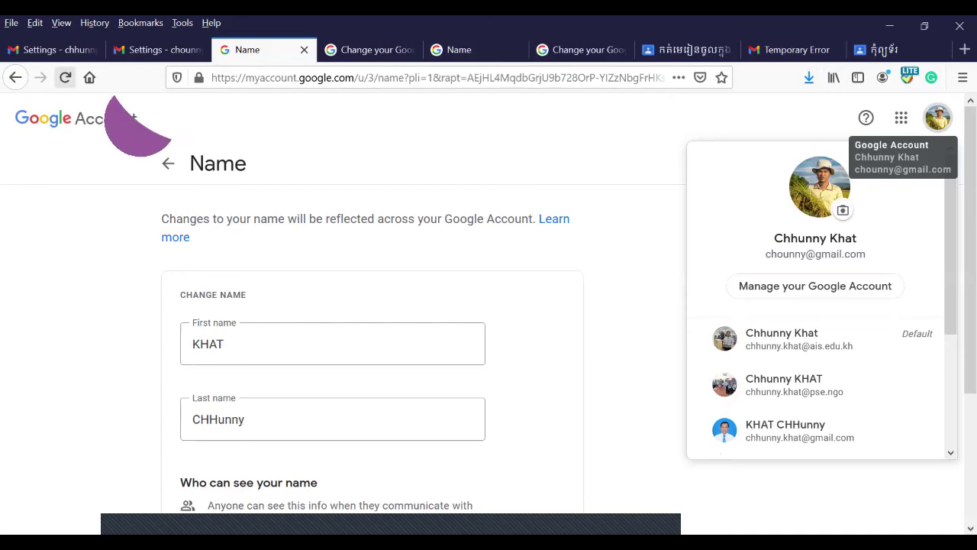
- Reload the Name page and check the name shown on the account card
{"action": "key", "text": "Escape"}
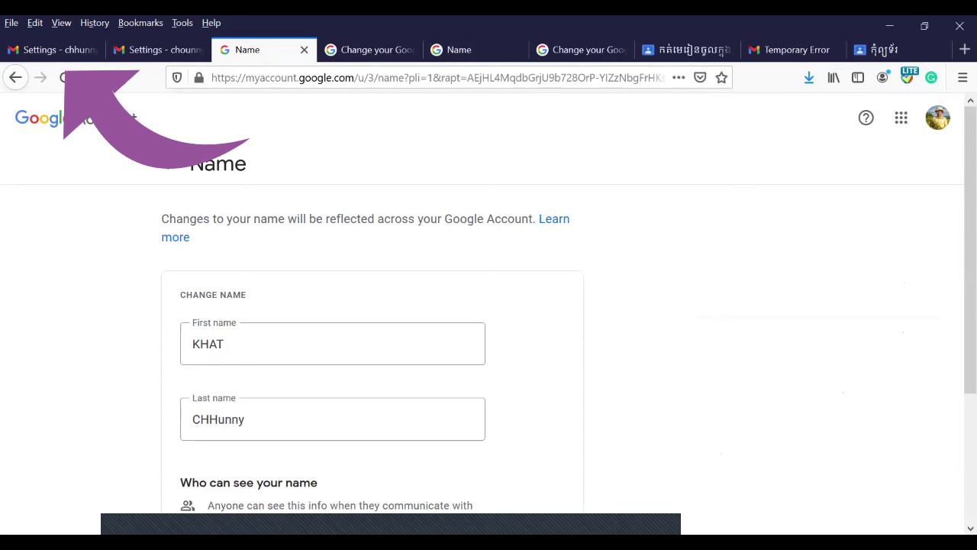
{"action": "left_click", "coordinate": [65, 77]}
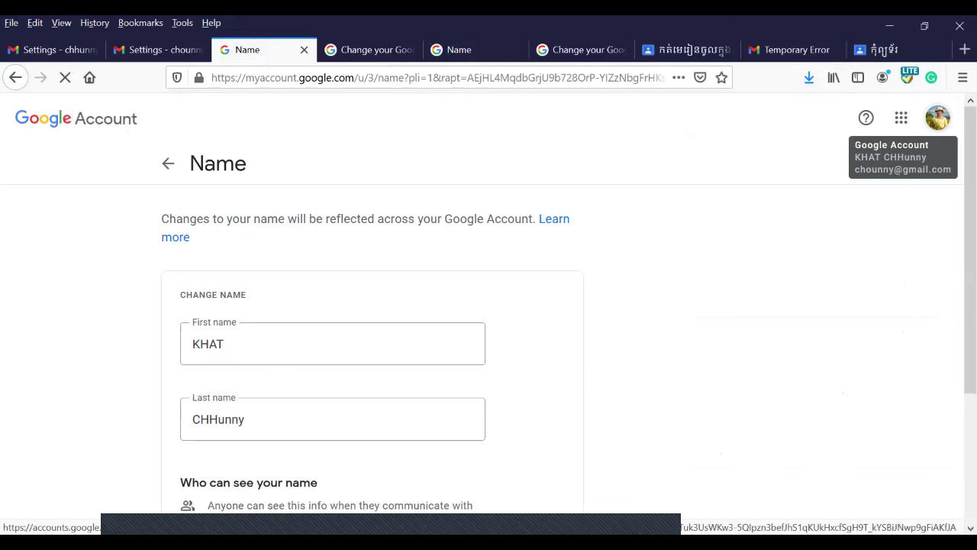
{"action": "left_click", "coordinate": [937, 117]}
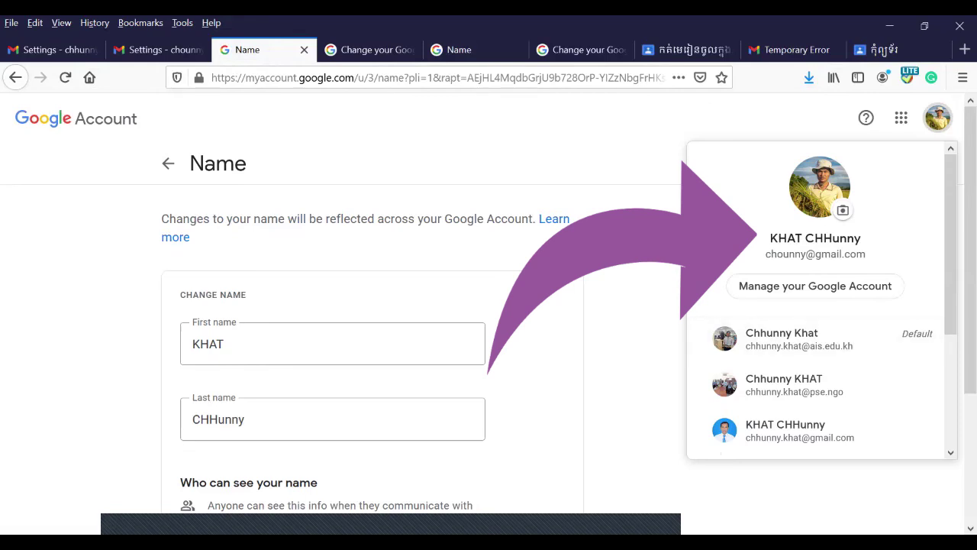
- Open Google Classroom from the Google apps and check the account name shown there
{"action": "left_click", "coordinate": [901, 118]}
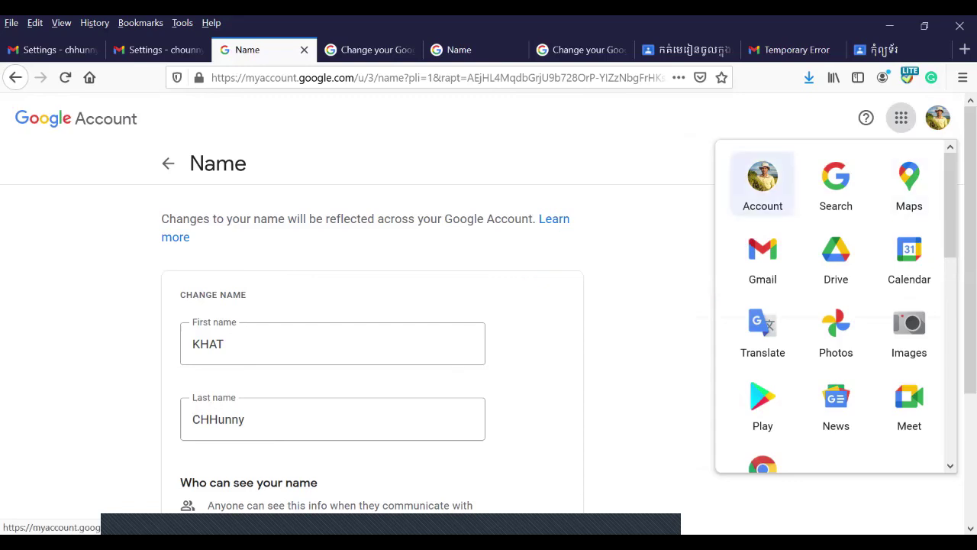
{"action": "scroll", "coordinate": [835, 305], "scroll_direction": "down", "scroll_amount": 5}
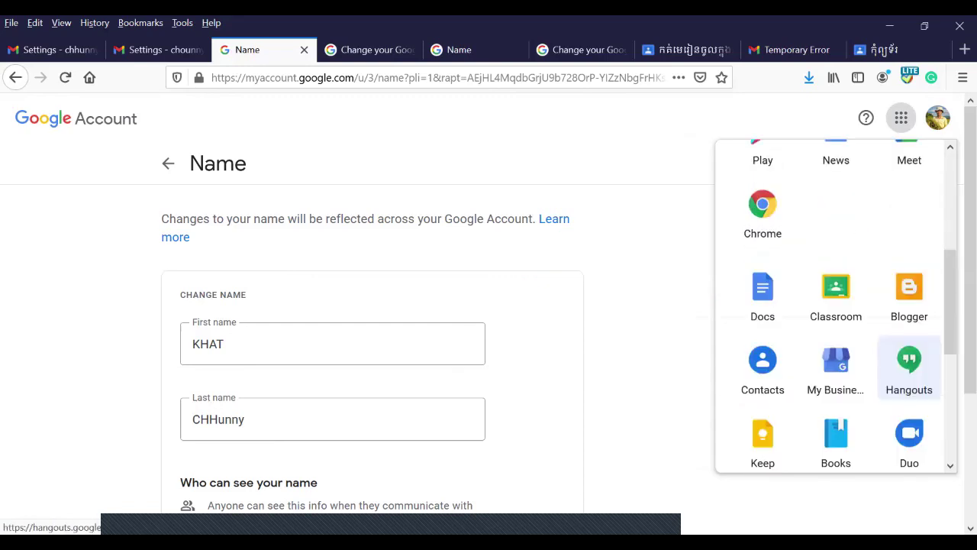
{"action": "left_click", "coordinate": [835, 294]}
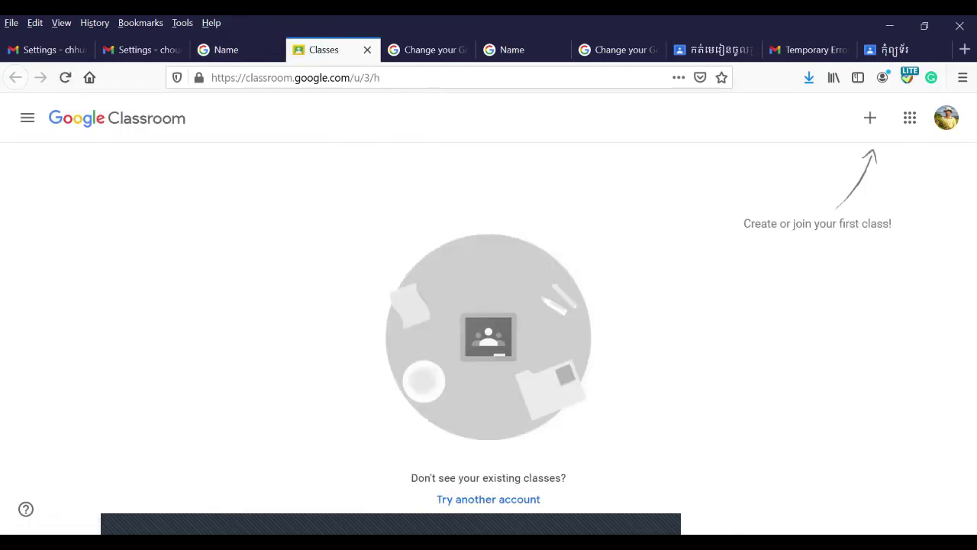
{"action": "left_click", "coordinate": [946, 119]}
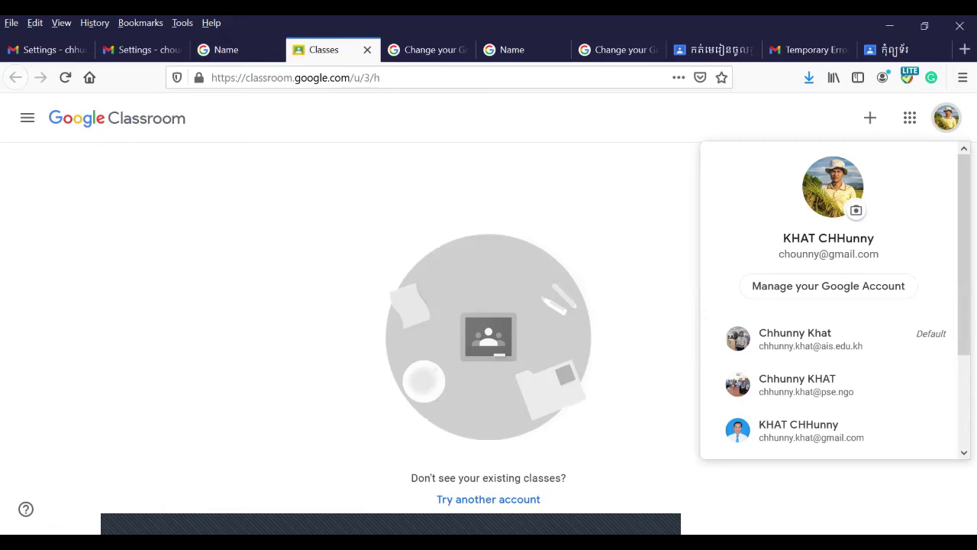
{"action": "key", "text": "Escape"}
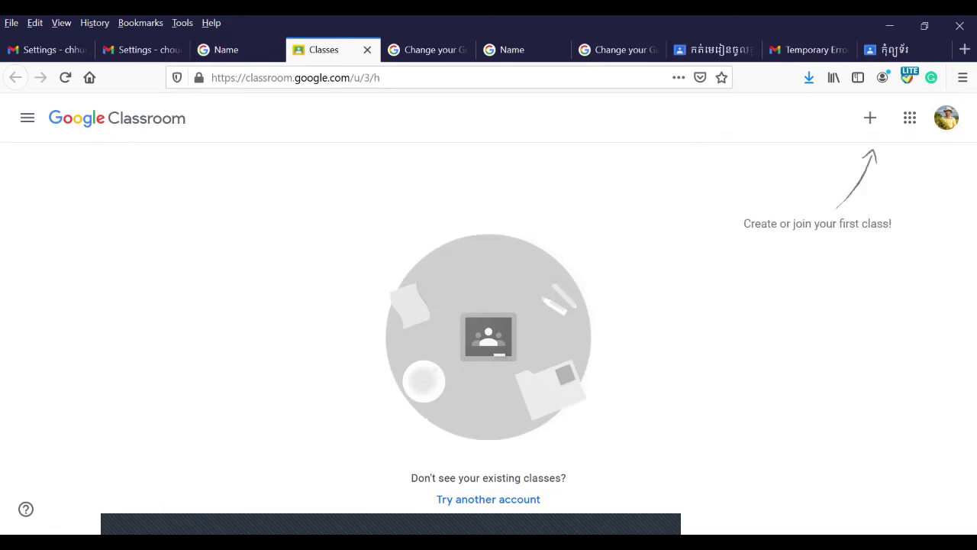